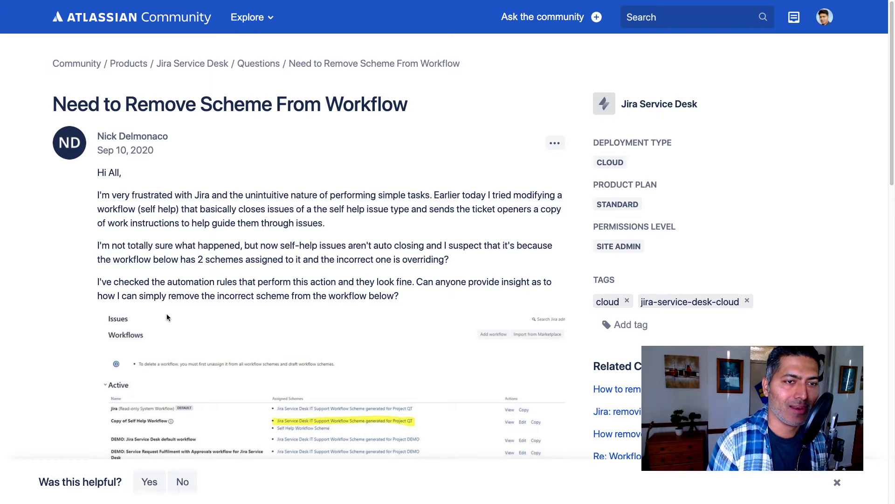
Step: Scroll the reference page and enlarge its embedded workflows screenshot for a closer look
scroll(264, 296, "down", 2)
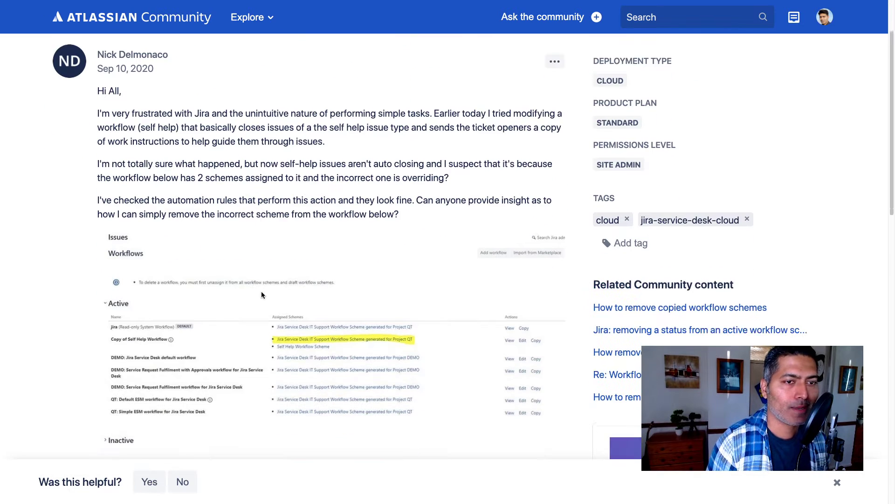
scroll(261, 294, "down", 1)
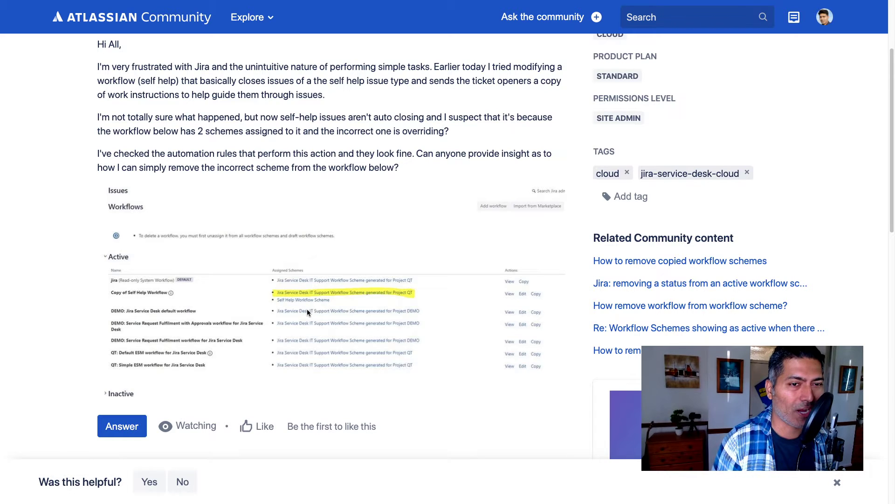
scroll(307, 309, "down", 1)
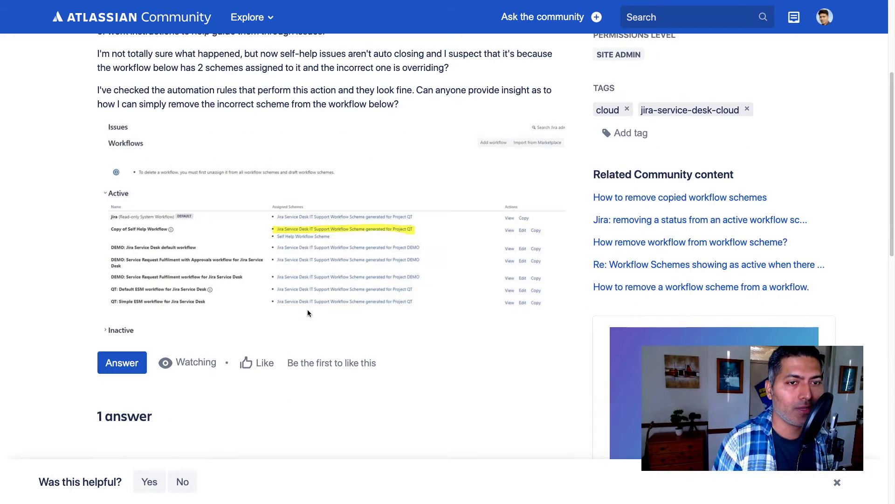
left_click(301, 257)
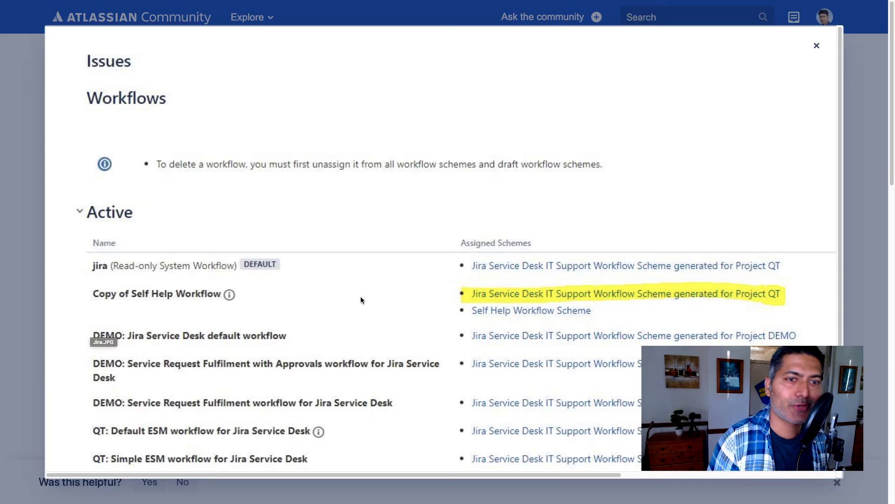
left_click(505, 332)
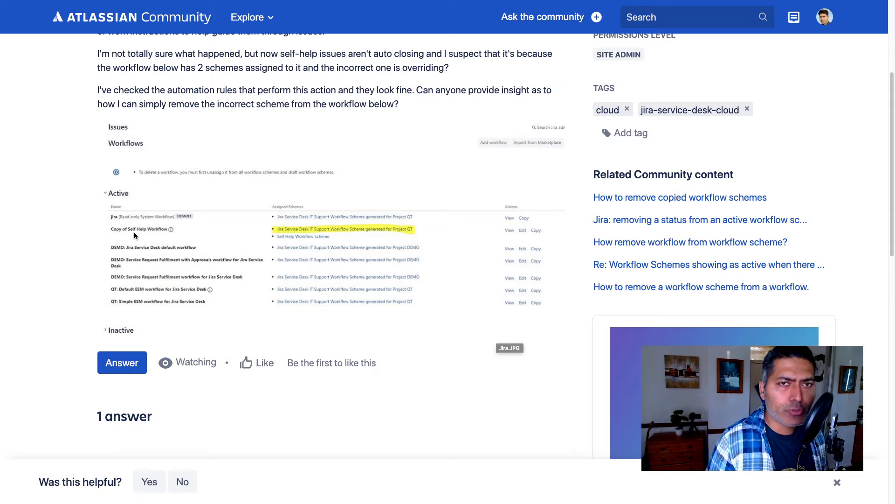
Step: Switch to the Jira Workflows admin page and review the Active workflows table with assigned schemes
scroll(304, 275, "up", 4)
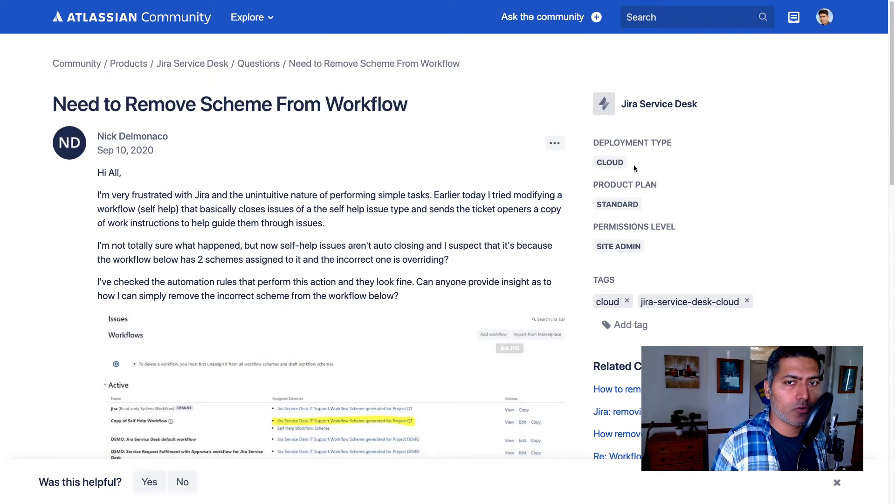
key("ctrl+Tab")
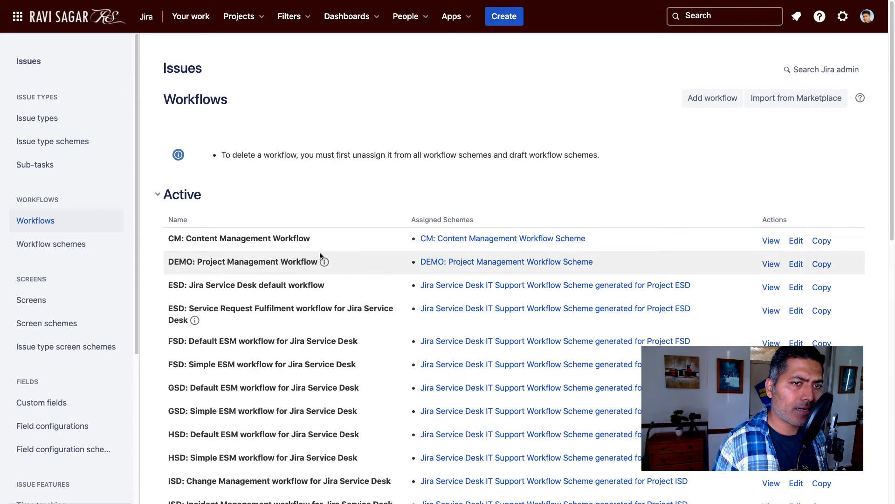
scroll(320, 251, "down", 1)
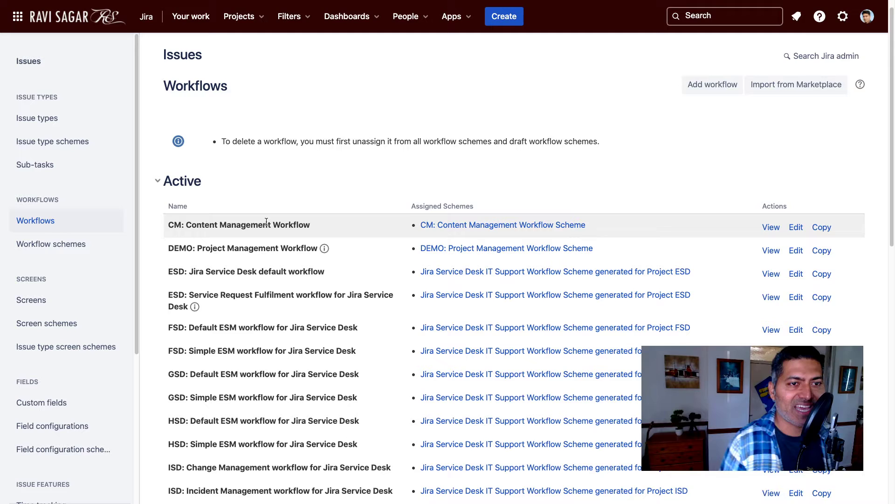
scroll(245, 217, "down", 3)
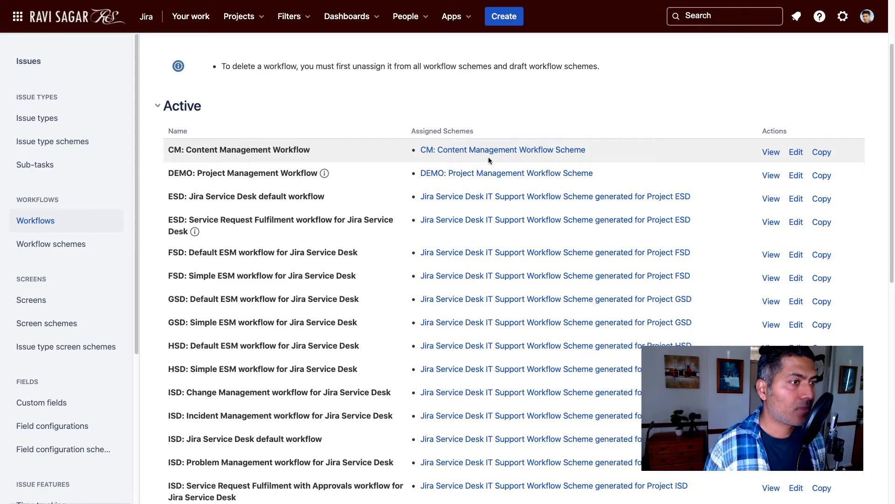
scroll(494, 171, "down", 10)
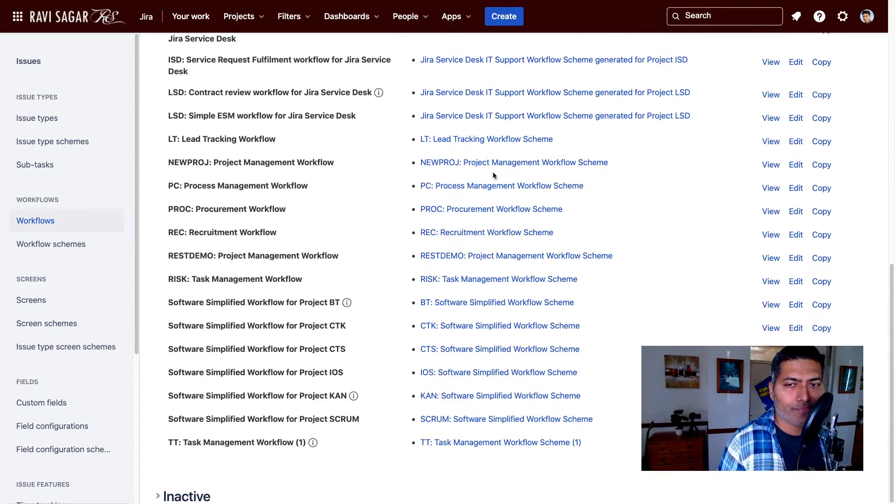
scroll(476, 198, "up", 10)
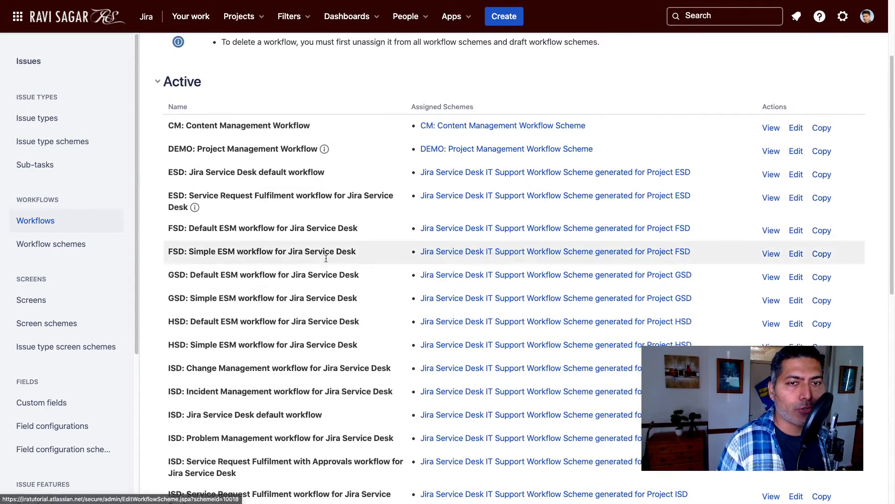
scroll(326, 258, "down", 10)
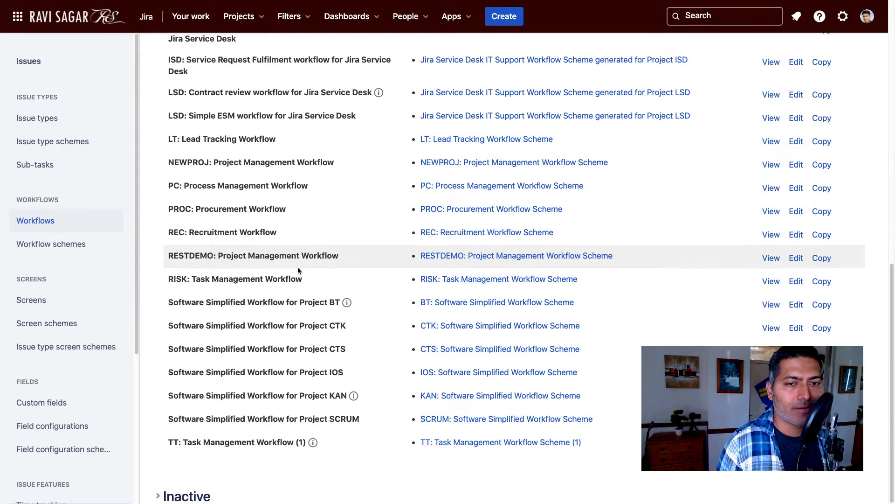
scroll(298, 269, "up", 10)
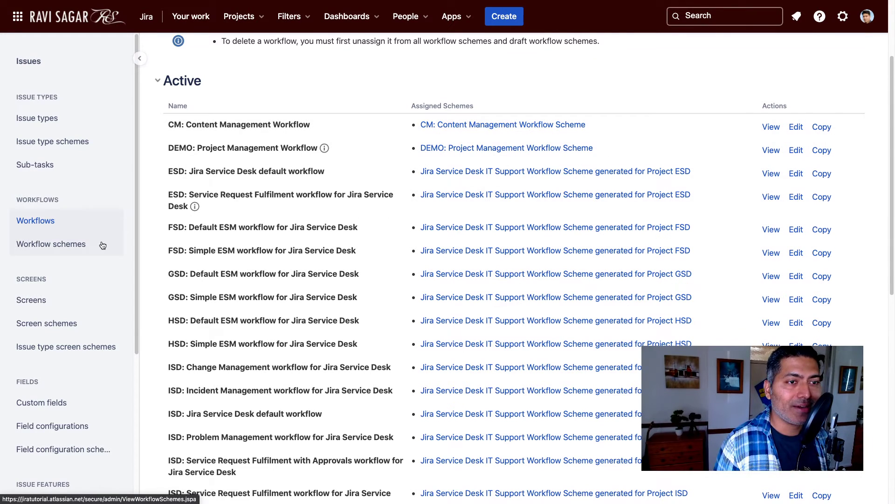
Step: Go to Workflow schemes and highlight the IOS: Software Simplified Workflow Scheme row
left_click(80, 247)
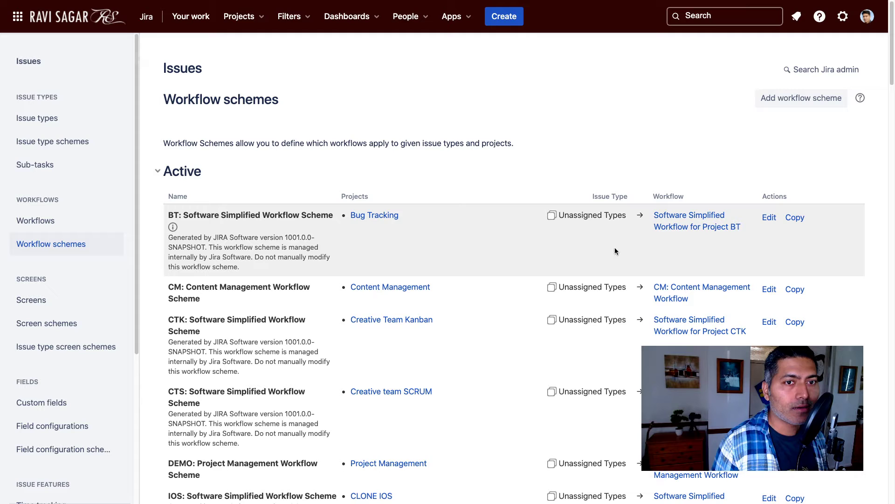
scroll(497, 254, "down", 10)
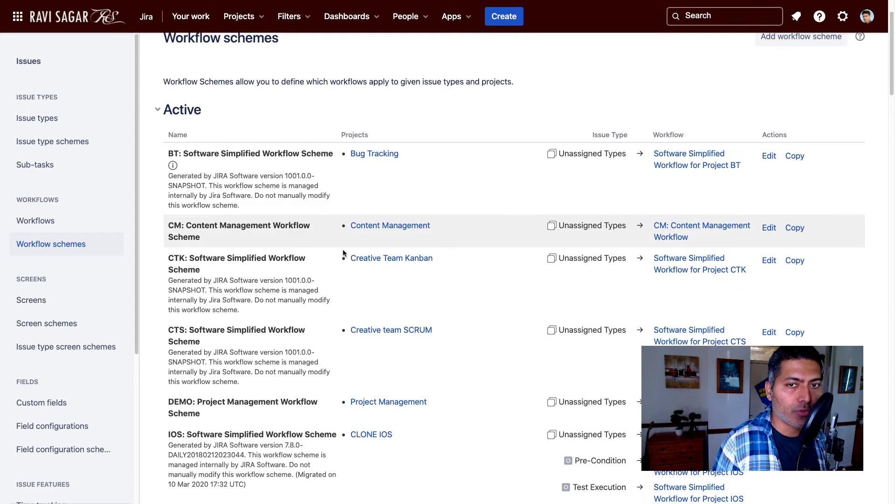
scroll(343, 252, "down", 2)
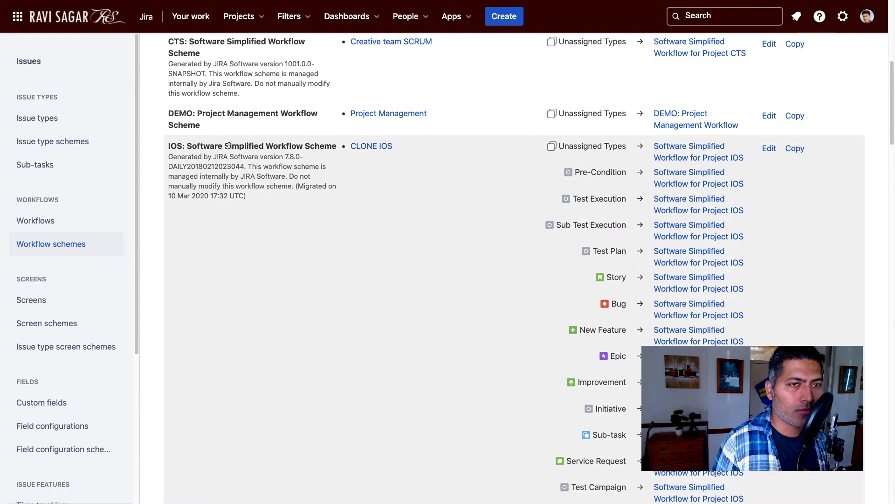
triple_click(229, 146)
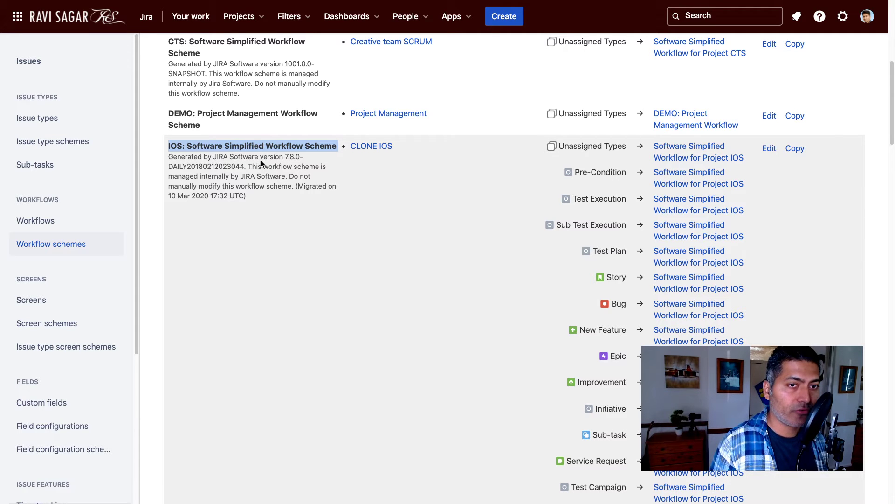
scroll(381, 187, "up", 12)
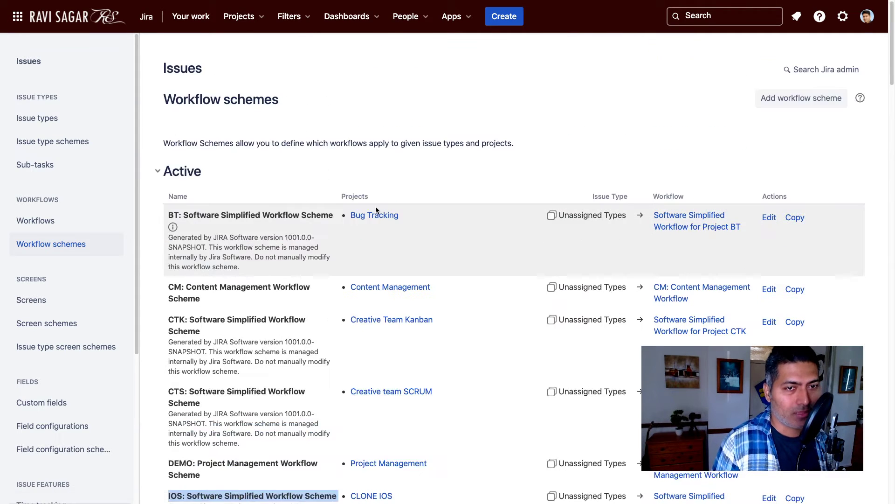
scroll(375, 210, "down", 10)
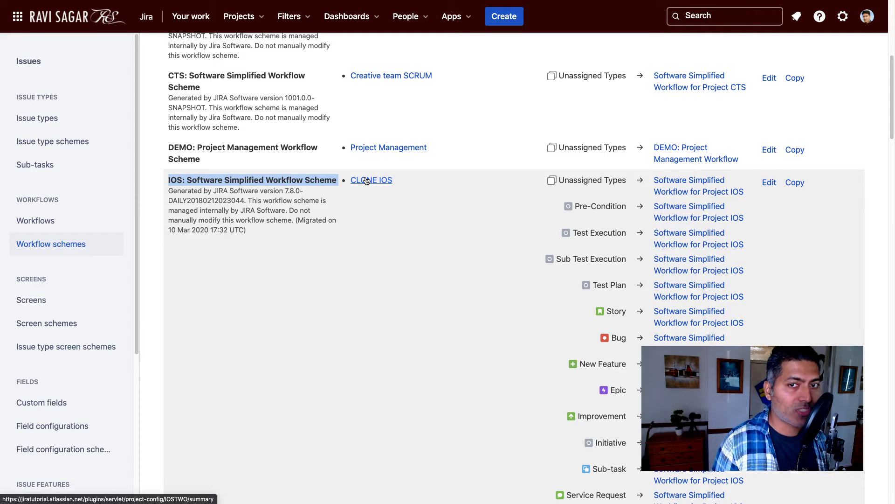
Step: Edit the IOS scheme to add the existing classic default workflow, assigned to Bug
left_click(771, 183)
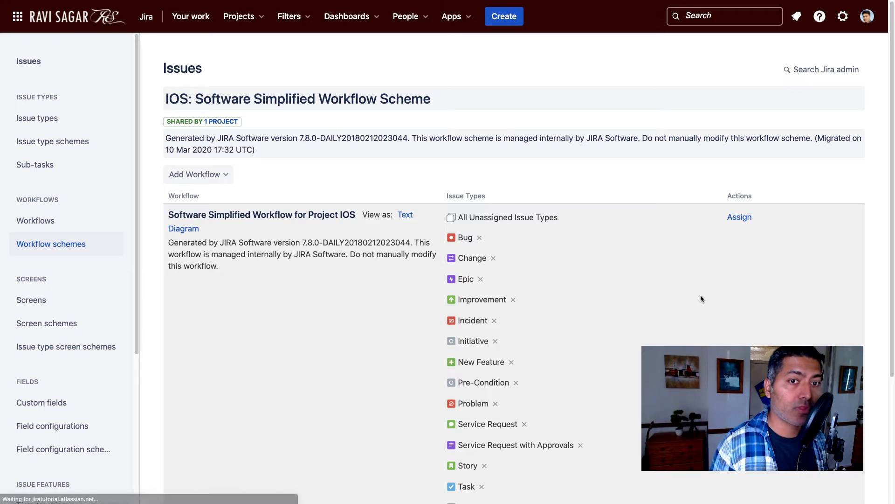
scroll(388, 287, "down", 4)
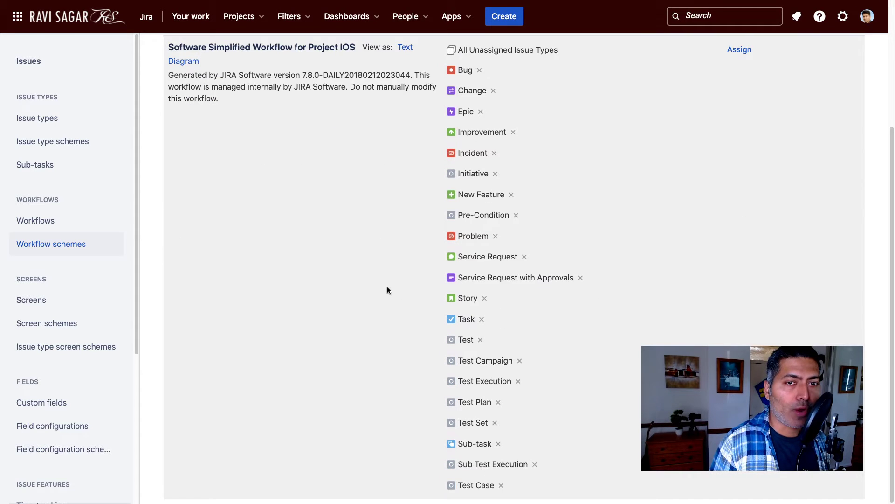
scroll(387, 286, "up", 4)
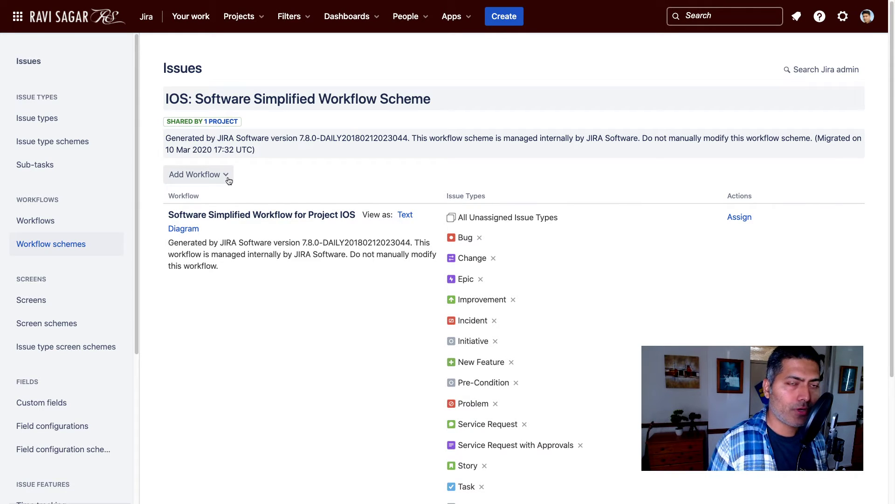
left_click(220, 176)
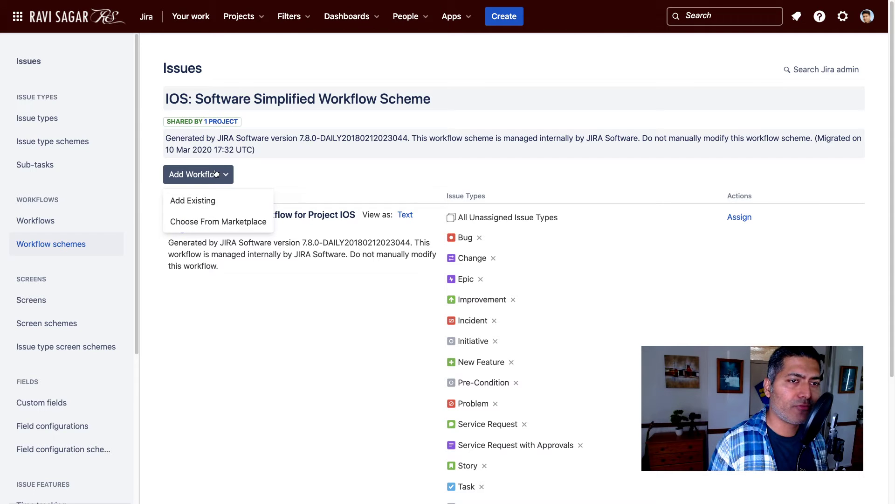
left_click(216, 202)
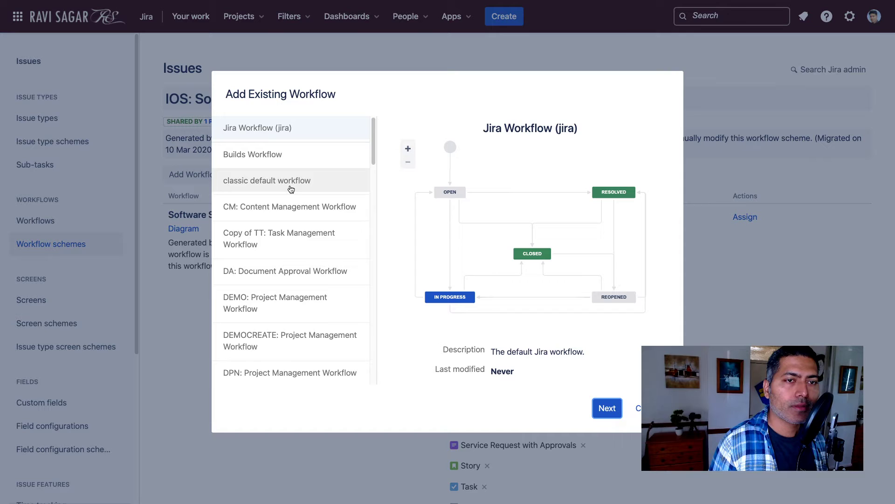
left_click(290, 181)
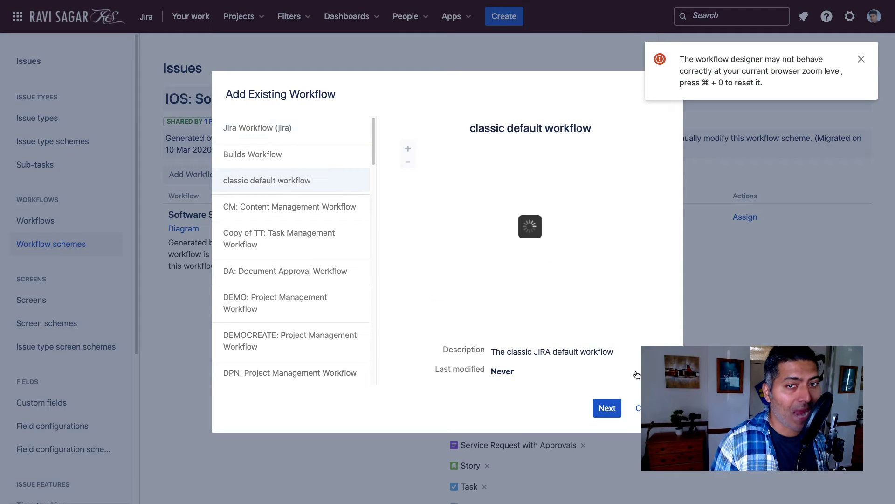
left_click(606, 409)
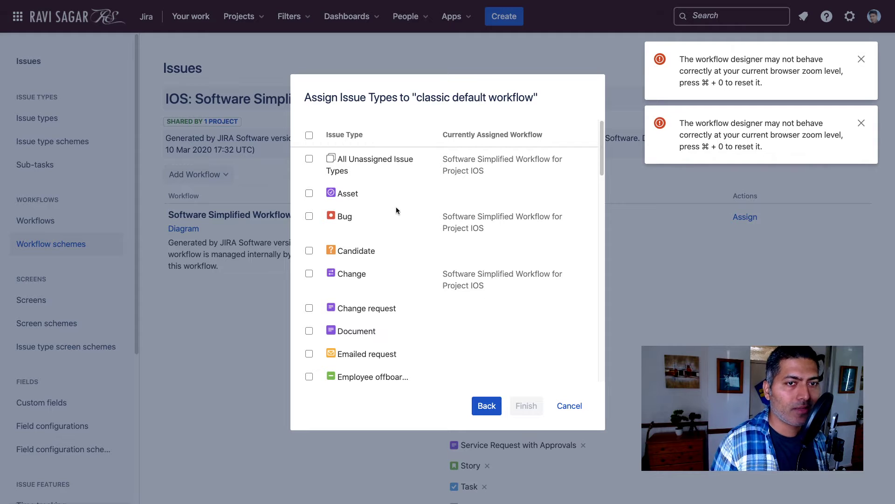
left_click(308, 215)
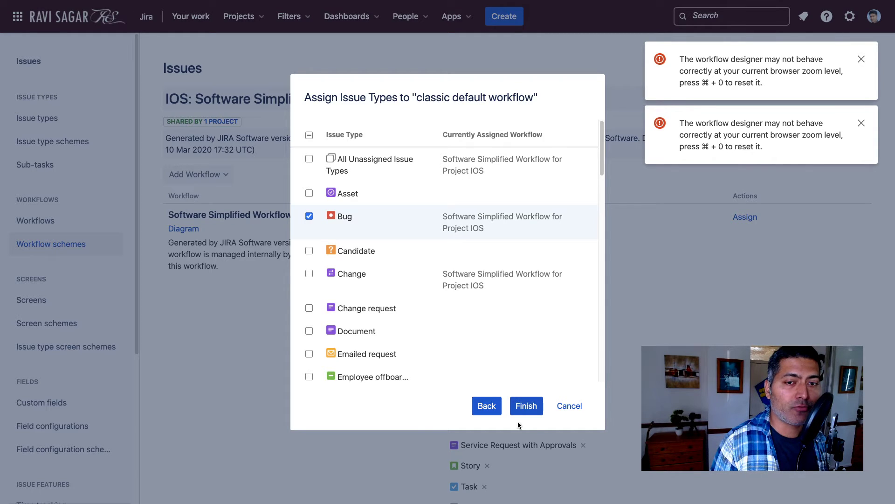
left_click(527, 405)
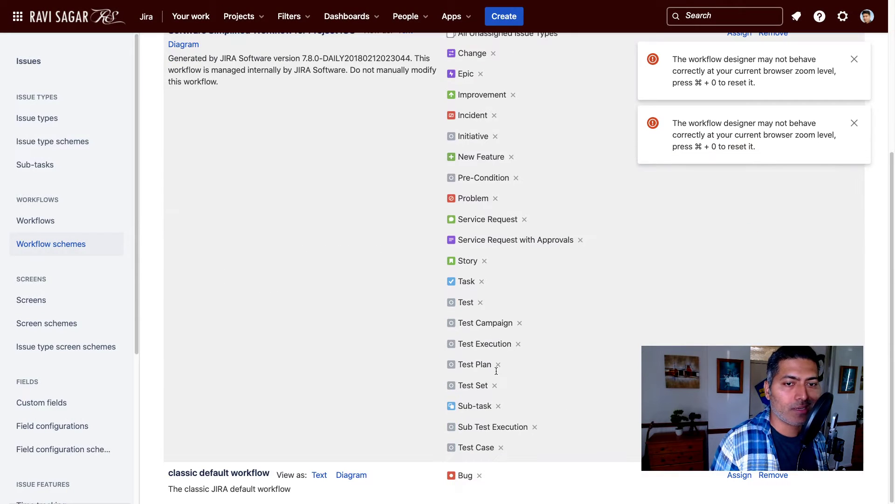
Step: Dismiss both zoom-level warning banners
scroll(546, 434, "up", 5)
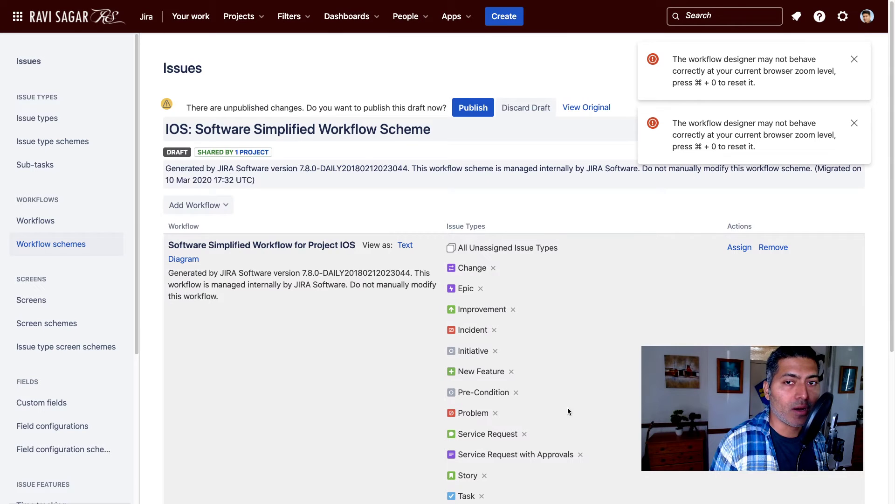
mouse_move(887, 97)
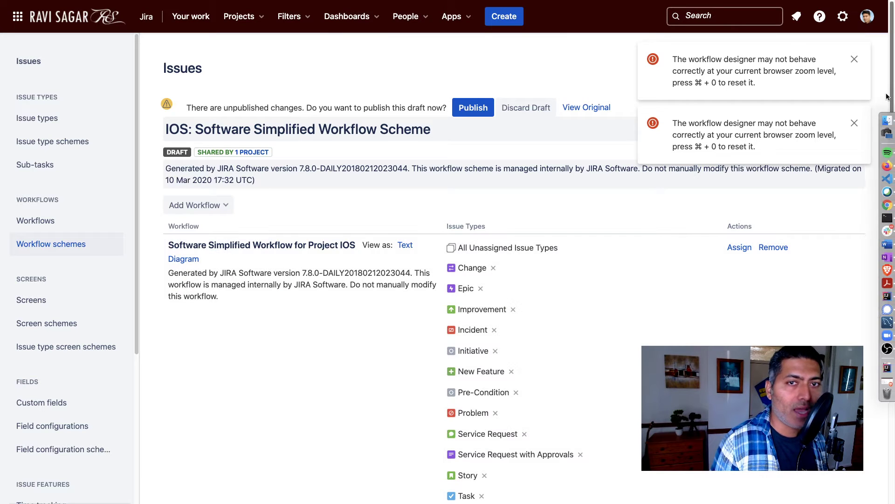
left_click(855, 59)
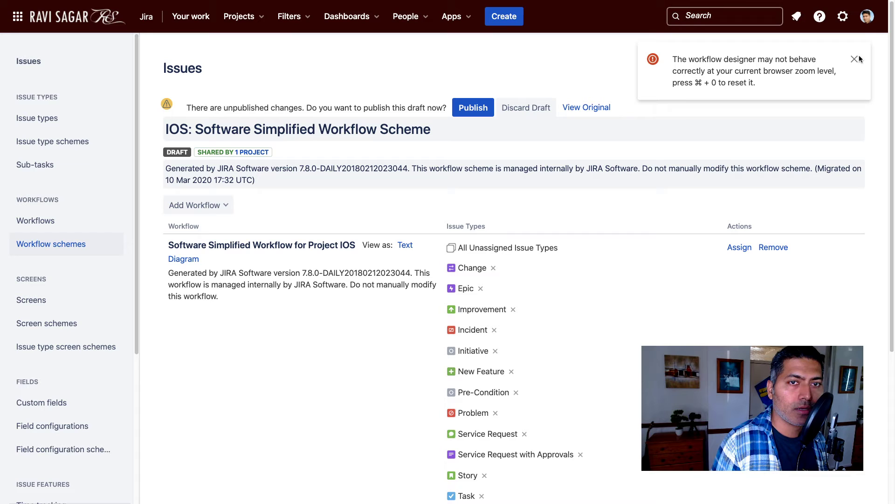
left_click(855, 62)
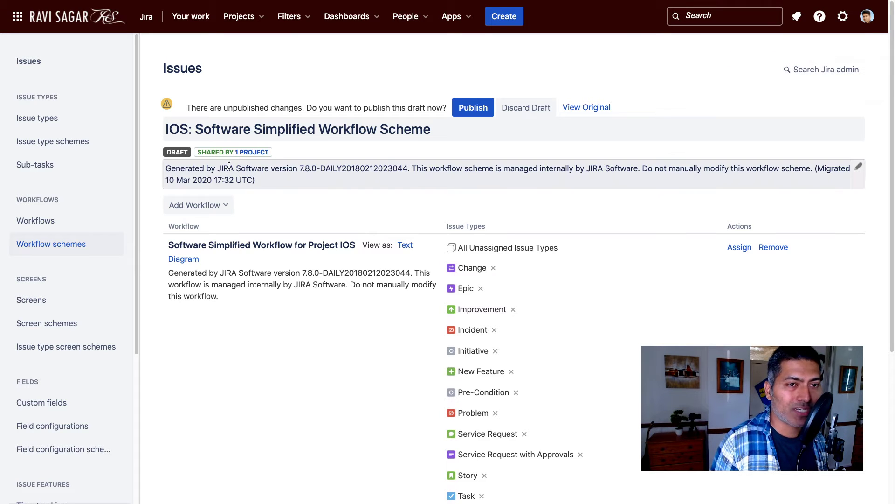
Step: Remove the classic default workflow from the draft IOS scheme
scroll(321, 299, "down", 5)
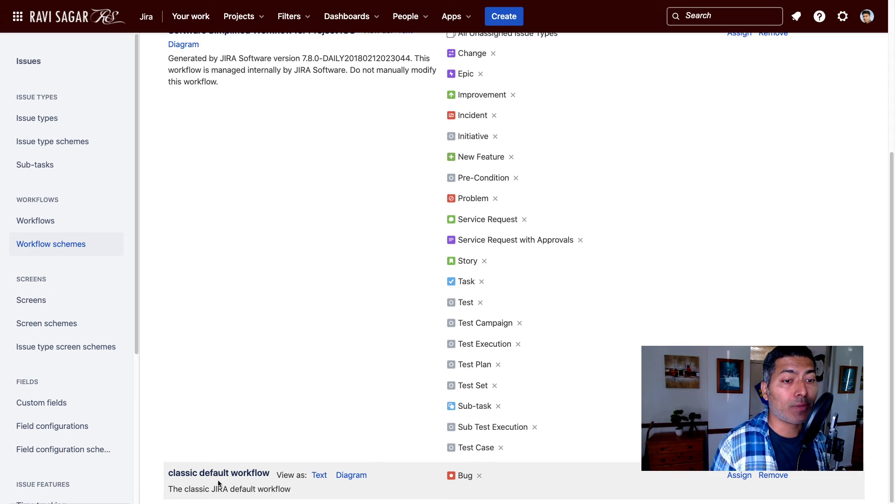
scroll(267, 412, "up", 5)
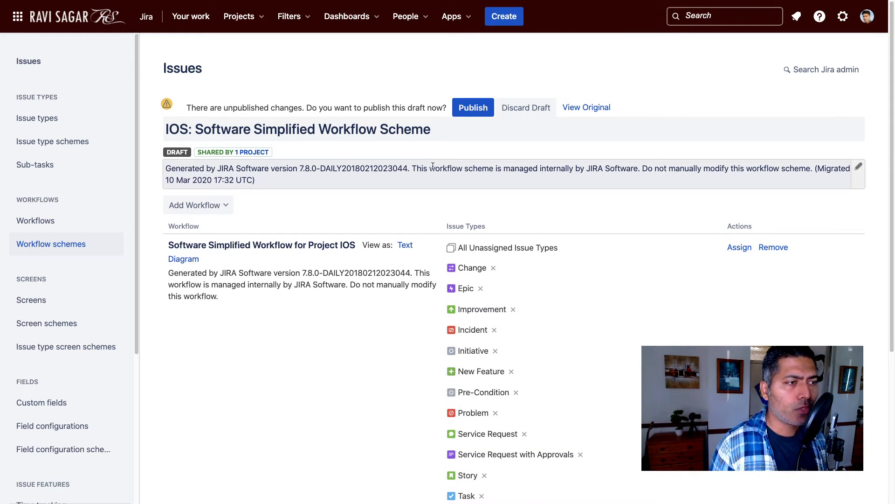
scroll(433, 166, "down", 5)
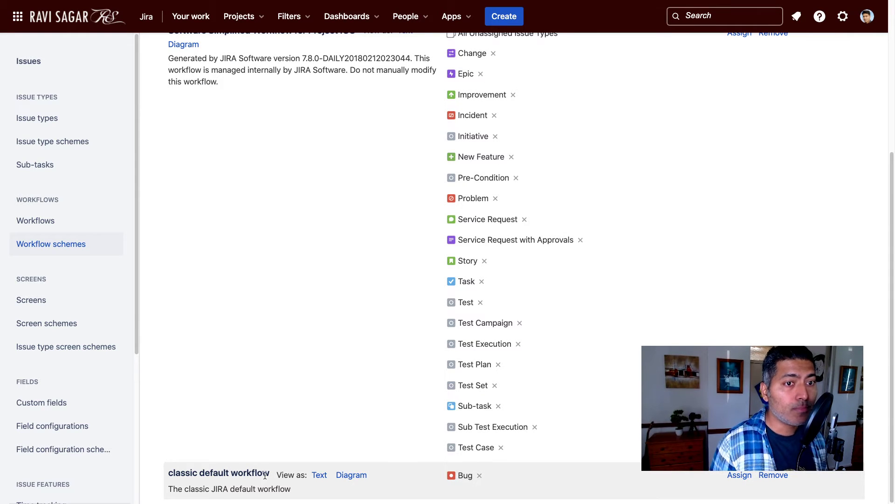
left_click(786, 476)
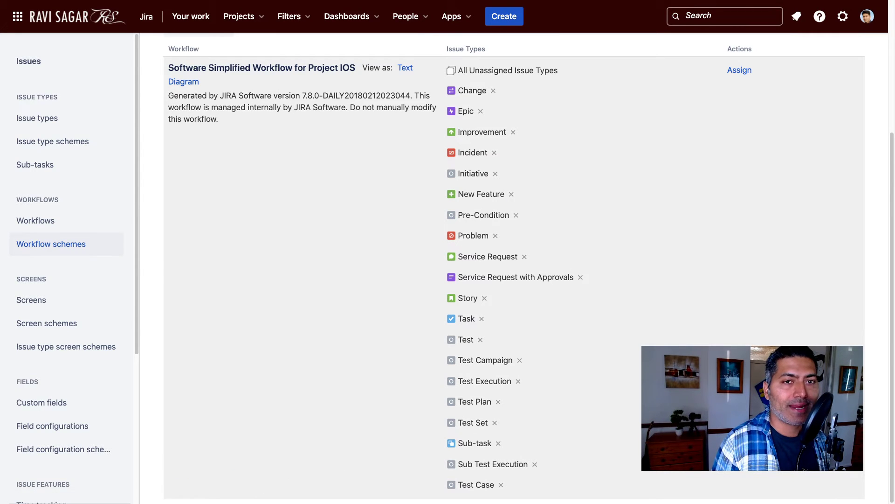
scroll(513, 280, "up", 4)
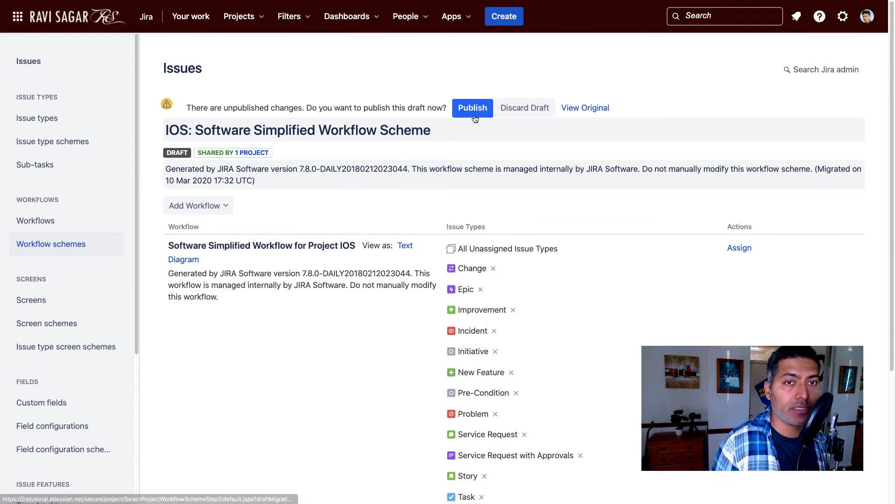
Step: Publish the IOS scheme draft, associate it, and acknowledge the completed issue migration
left_click(473, 108)
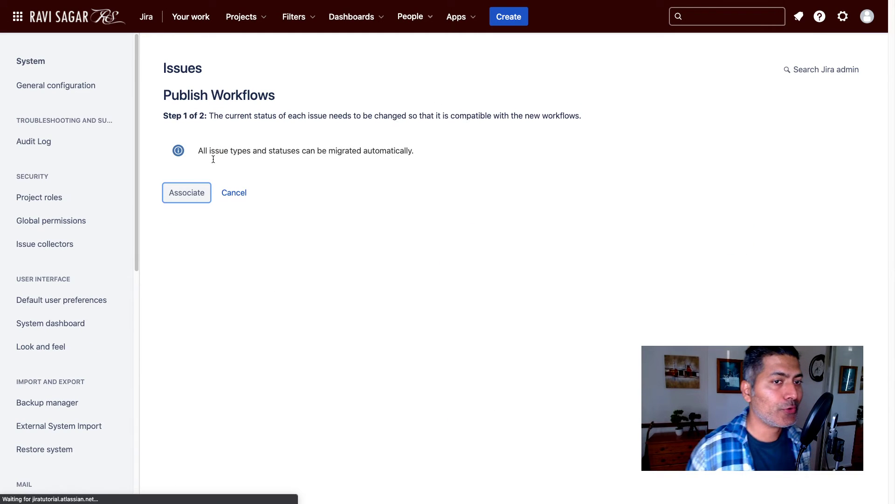
left_click(193, 195)
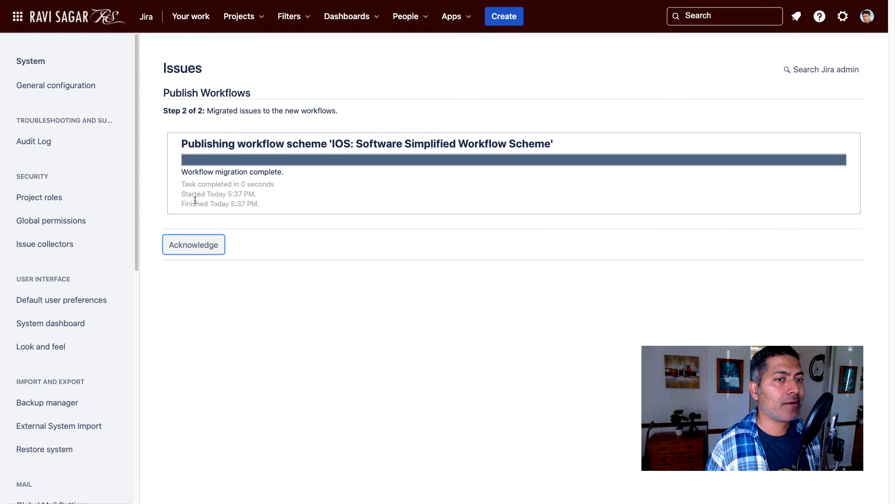
left_click(195, 241)
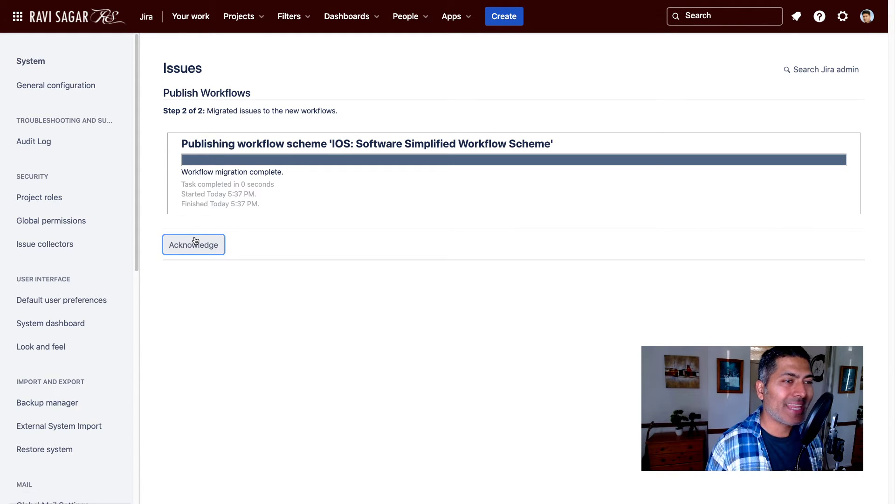